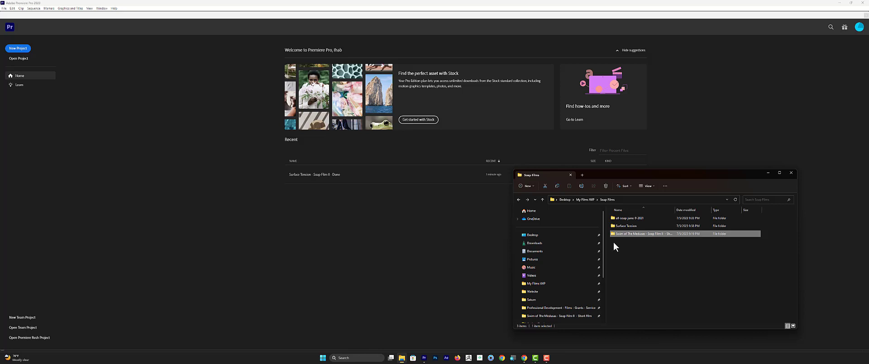
Rename the Swim of The Medusas folder in Soap Films by adding the prefix "z" to its name.
{"action": "left_click", "coordinate": [645, 248]}
{"action": "left_click", "coordinate": [621, 234]}
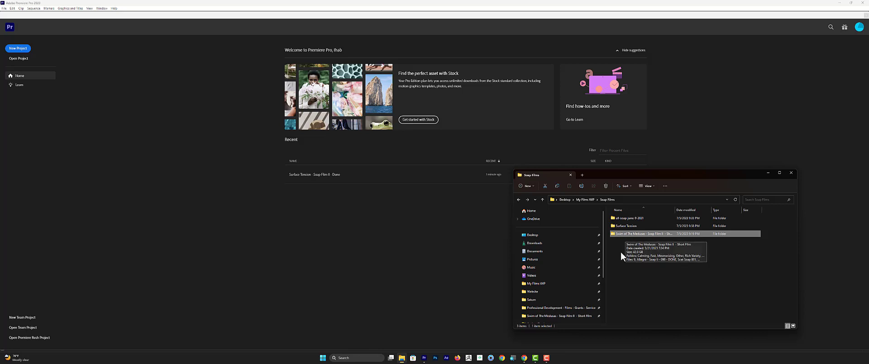
{"action": "key", "text": "F2"}
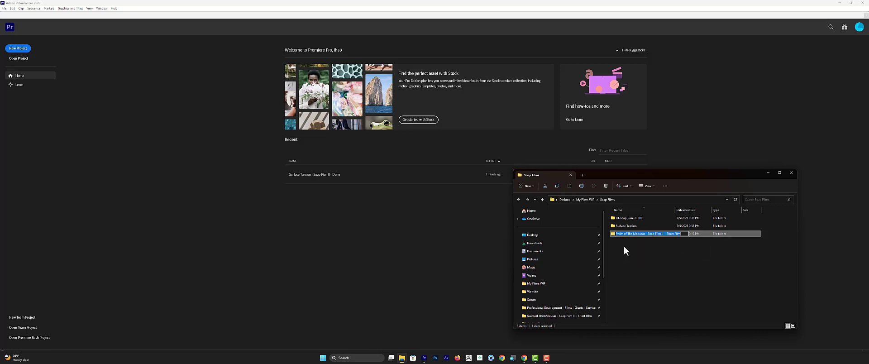
{"action": "key", "text": "End"}
{"action": "key", "text": "Home"}
{"action": "type", "text": "2"}
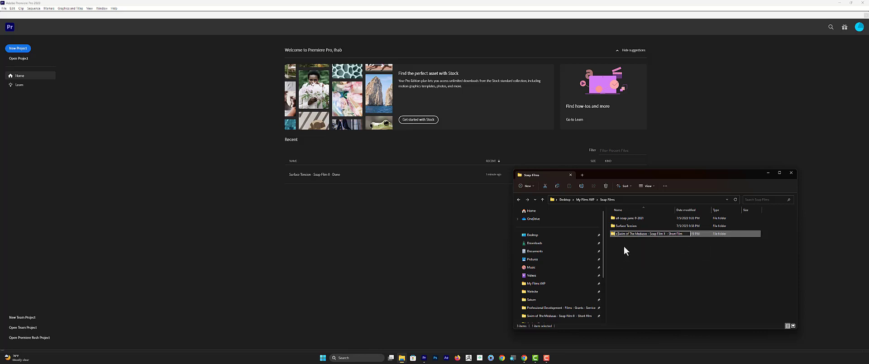
{"action": "key", "text": "Return"}
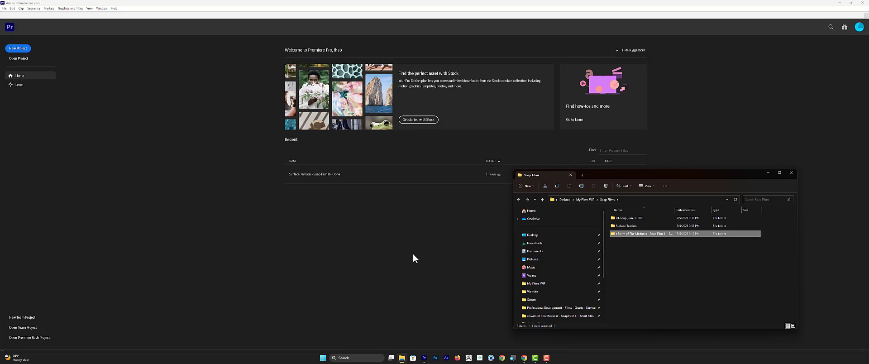
Open the recent project Surface Tension - Soap Film II - Done and start locating the missing clip MAH09352.MP4.
{"action": "left_click", "coordinate": [379, 252]}
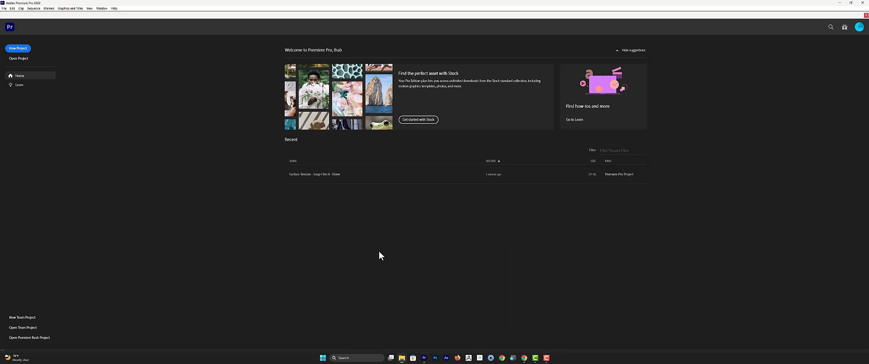
{"action": "left_click", "coordinate": [346, 181]}
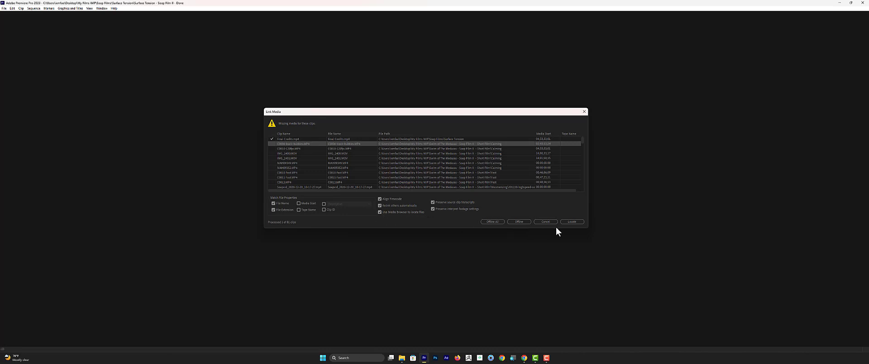
{"action": "left_click", "coordinate": [286, 158]}
{"action": "left_click", "coordinate": [285, 168]}
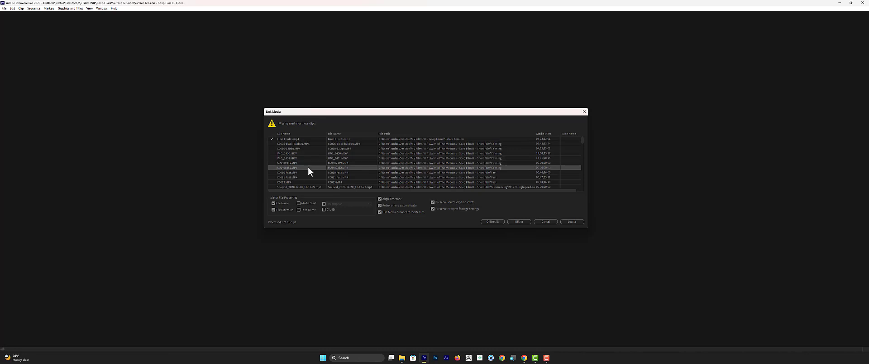
{"action": "left_click", "coordinate": [570, 223]}
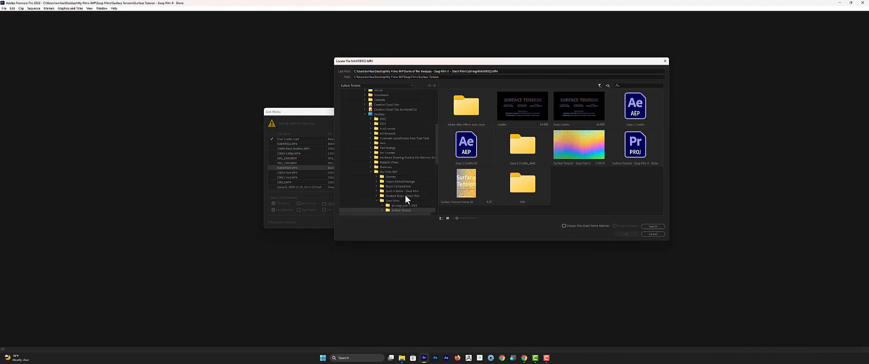
Look through the Soap 2 Credits_AME folder in the locate dialog and return to the Surface Tension folder.
{"action": "scroll", "coordinate": [405, 199], "scroll_direction": "down", "scroll_amount": 1}
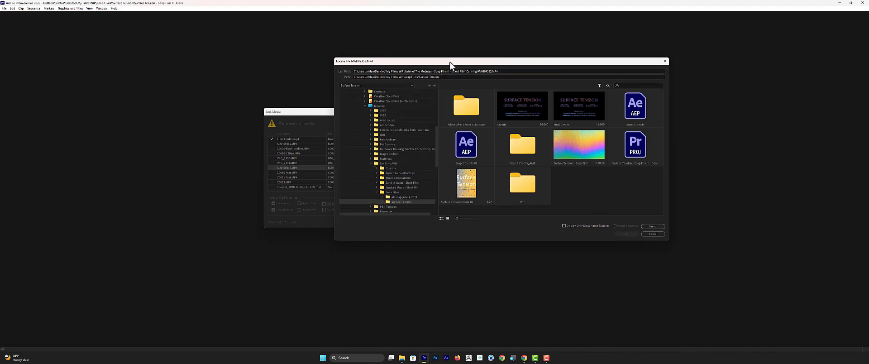
{"action": "left_click_drag", "start_coordinate": [450, 61], "coordinate": [533, 75]}
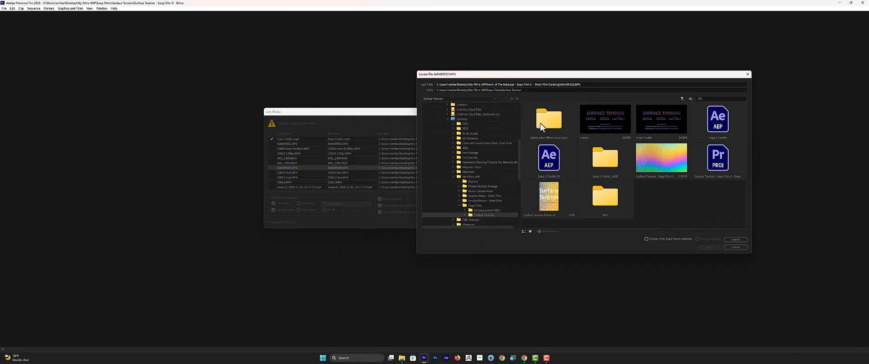
{"action": "double_click", "coordinate": [598, 156]}
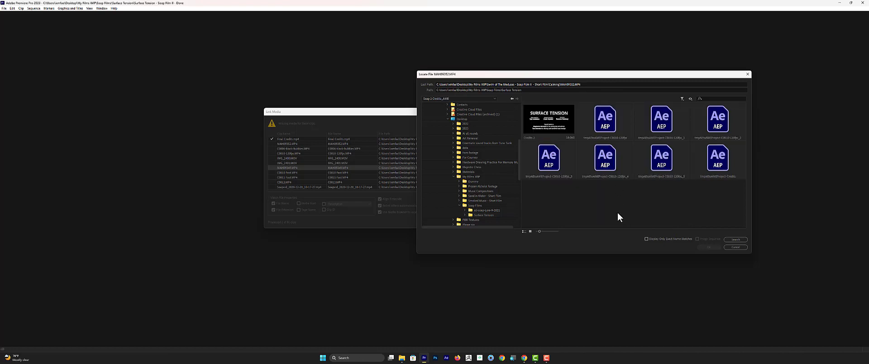
{"action": "left_click", "coordinate": [511, 99]}
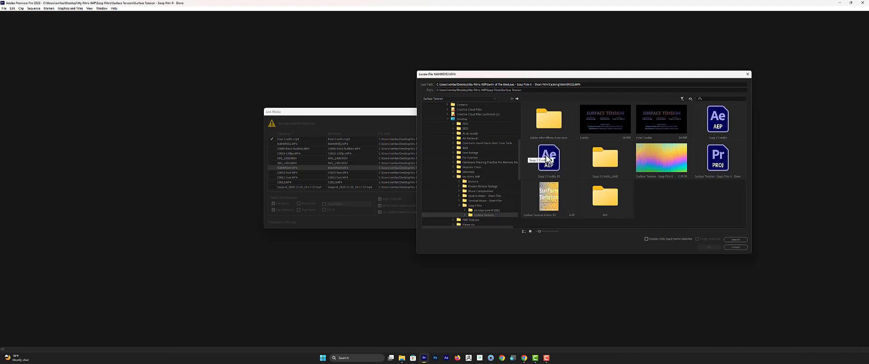
Switch to File Explorer, copy the path of the "z Swim of The Medusas - Soap Film II - Short Film" folder, and return to Soap Films.
{"action": "key", "text": "alt+Tab"}
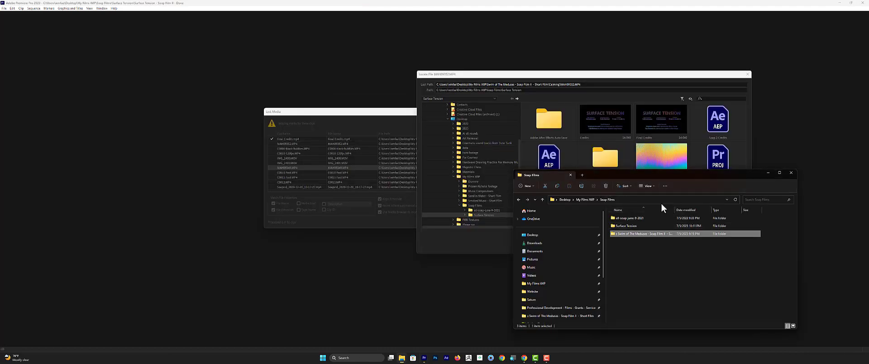
{"action": "left_click_drag", "start_coordinate": [673, 180], "coordinate": [276, 157]}
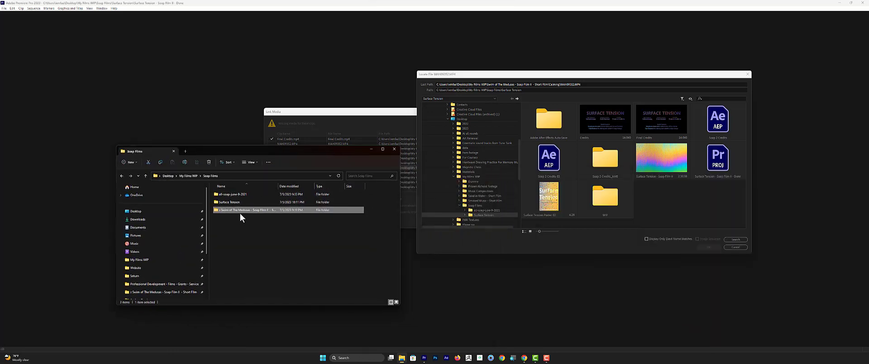
{"action": "double_click", "coordinate": [235, 214]}
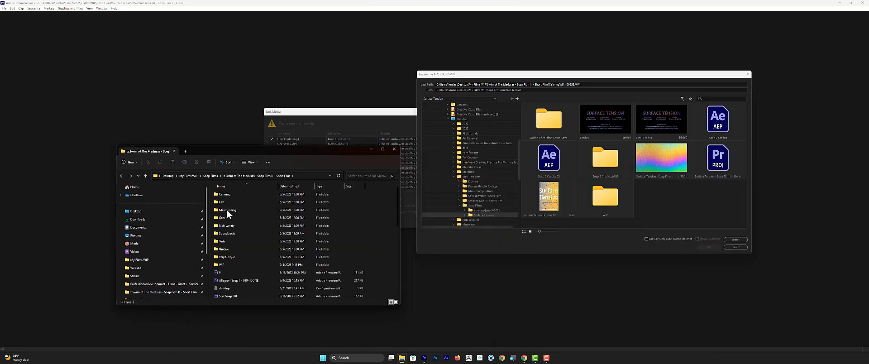
{"action": "left_click", "coordinate": [310, 177]}
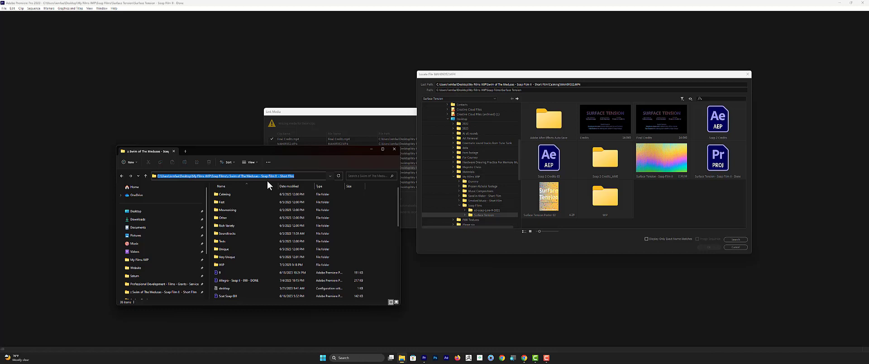
{"action": "left_click", "coordinate": [568, 83]}
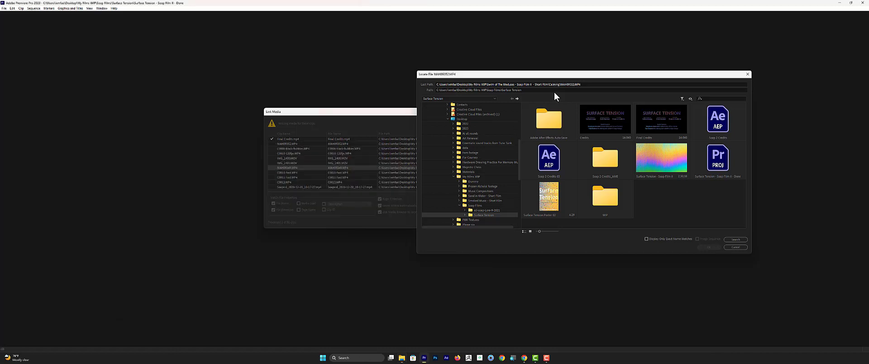
{"action": "key", "text": "alt+Tab"}
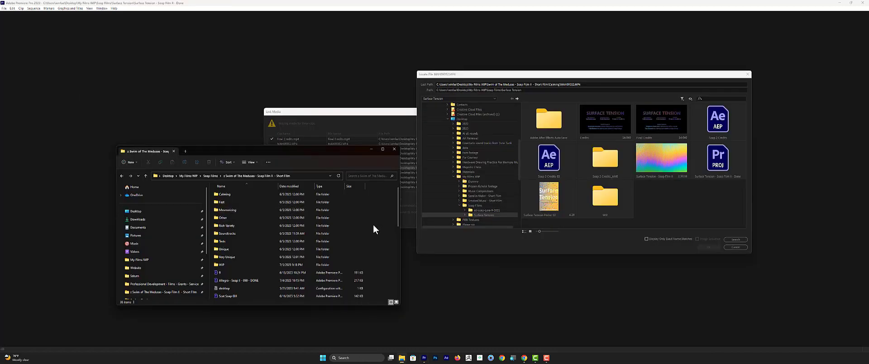
{"action": "key", "text": "alt+Up"}
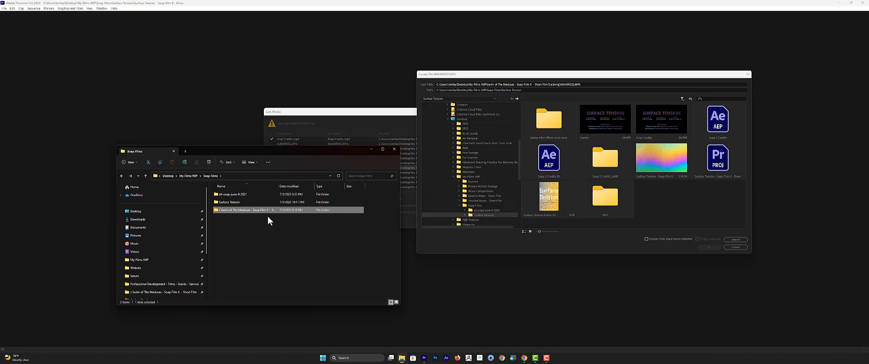
Try to open the "z Swim of The Medusas - Soap Film II - Short Film" folder in the locate dialog by its full path.
{"action": "left_click", "coordinate": [581, 90]}
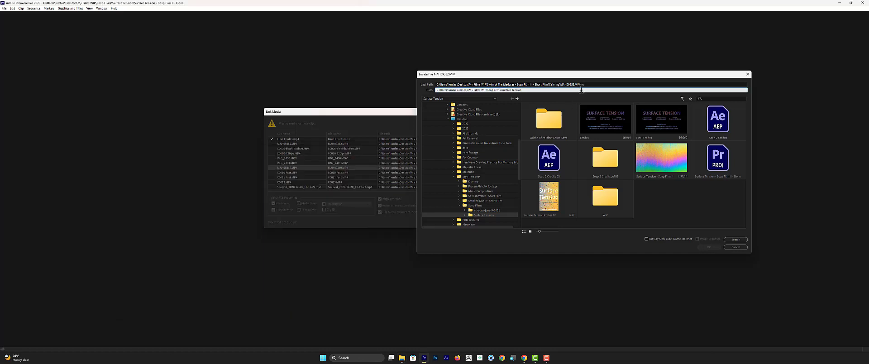
{"action": "key", "text": "ctrl+a"}
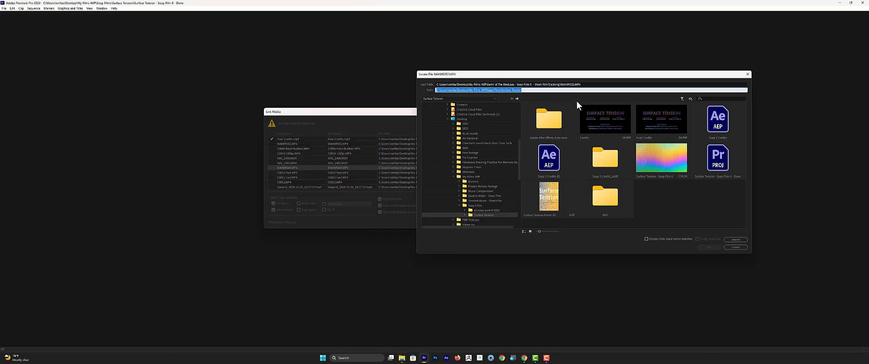
{"action": "type", "text": "C:\\Users\\xmfaa\\Desktop\\My Films WIP\\Soap Films\\z Swim of The Medusas - Soap Film II - Short Film"}
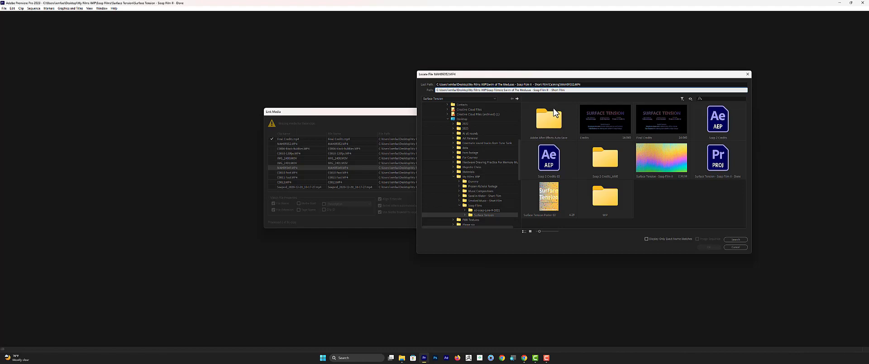
{"action": "key", "text": "Return"}
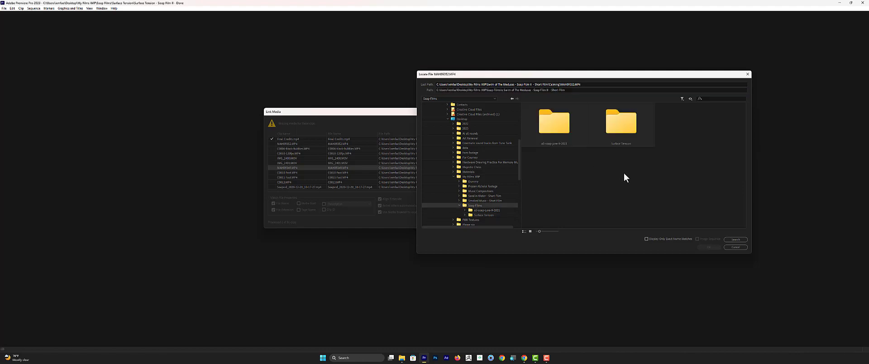
Compare the Soap Films subfolders in File Explorer with those in the locate dialog, and close the dialog.
{"action": "key", "text": "alt+Tab"}
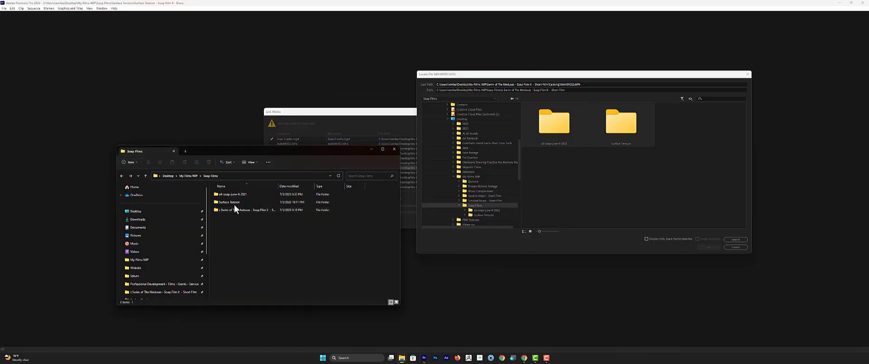
{"action": "left_click", "coordinate": [230, 211]}
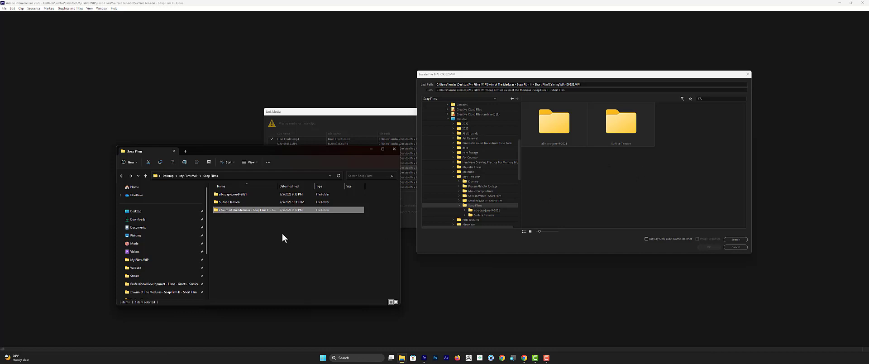
{"action": "left_click", "coordinate": [661, 187]}
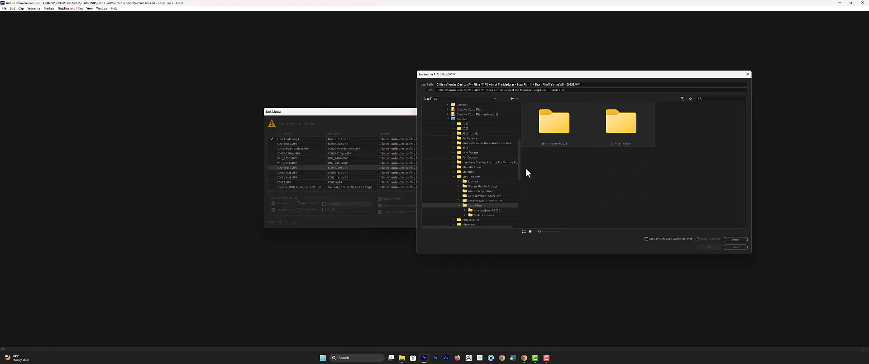
{"action": "left_click_drag", "start_coordinate": [589, 75], "coordinate": [560, 84]}
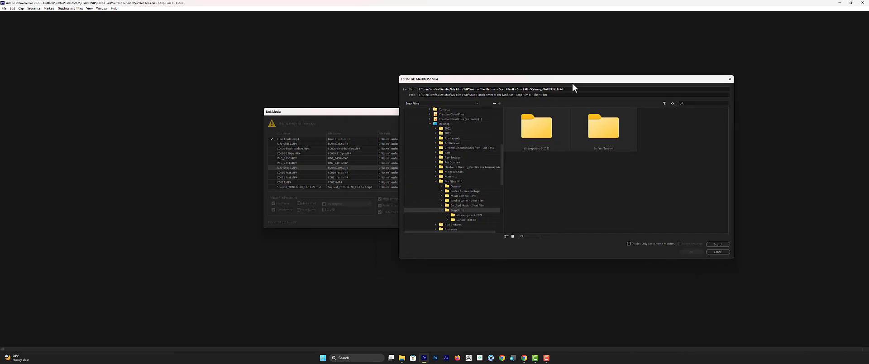
{"action": "left_click", "coordinate": [729, 79]}
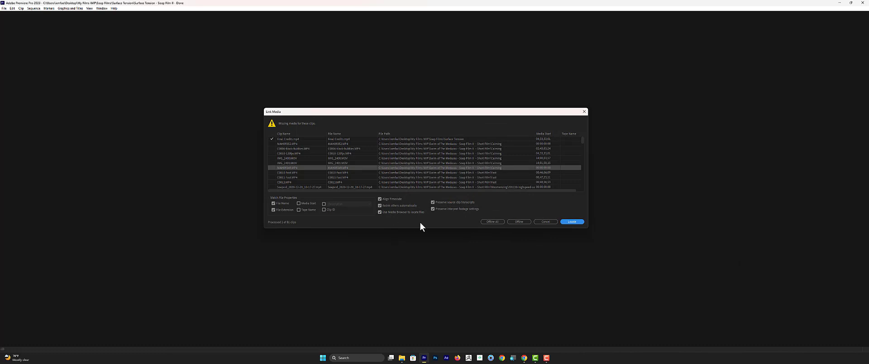
Disable Use Media Browser to locate files and reopen the locate dialog for the missing clip.
{"action": "left_click", "coordinate": [379, 212]}
{"action": "left_click", "coordinate": [572, 221]}
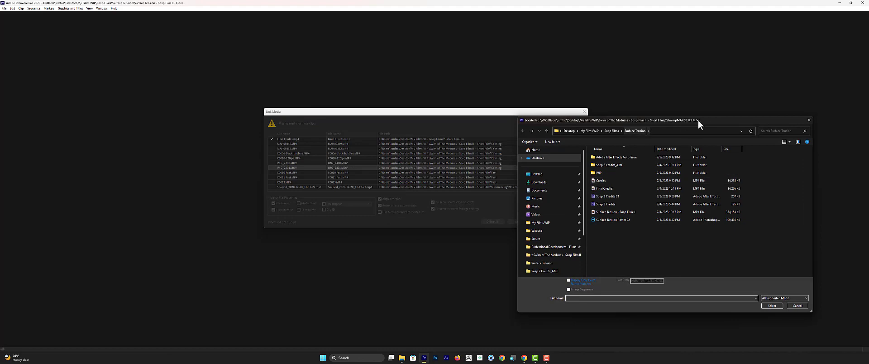
{"action": "left_click_drag", "start_coordinate": [698, 121], "coordinate": [648, 88]}
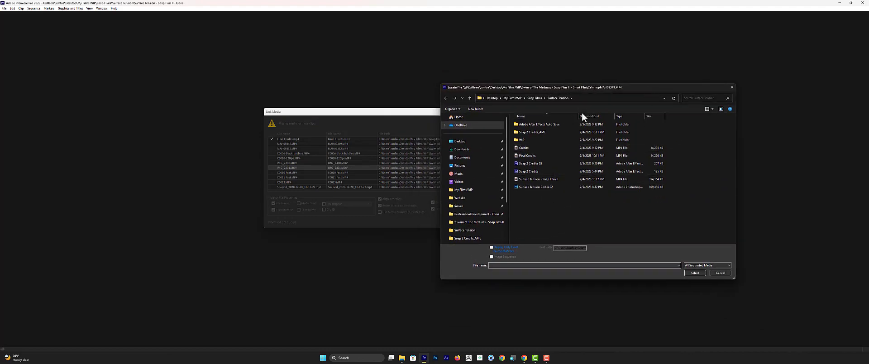
Inspect the "z Swim of The Medusas - Soap Film II - Short Film" folder by path and its parent Soap Films, and cancel the dialog.
{"action": "left_click", "coordinate": [602, 97]}
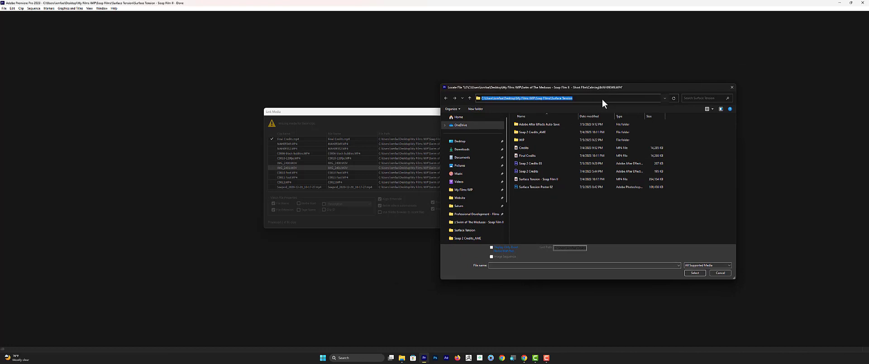
{"action": "type", "text": "C:\\Users\\smfaa\\Desktop\\My Films WIP\\Soap Films\\z Swim of The Medusas - Soap Film II - Short Film"}
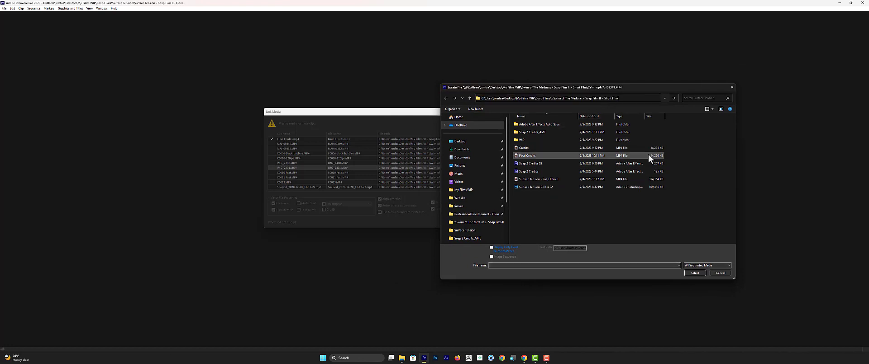
{"action": "key", "text": "Return"}
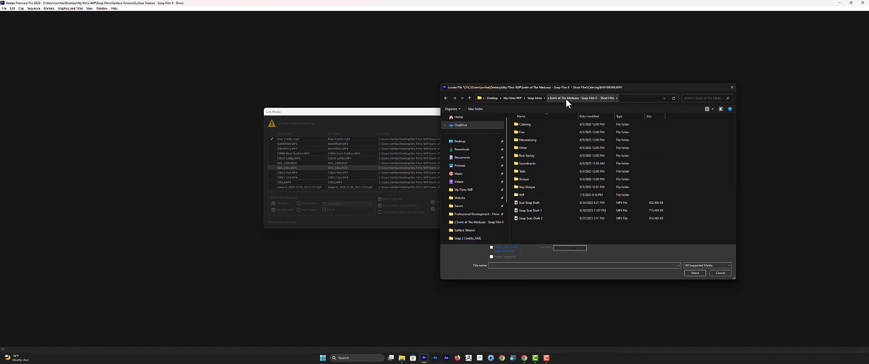
{"action": "left_click", "coordinate": [530, 99]}
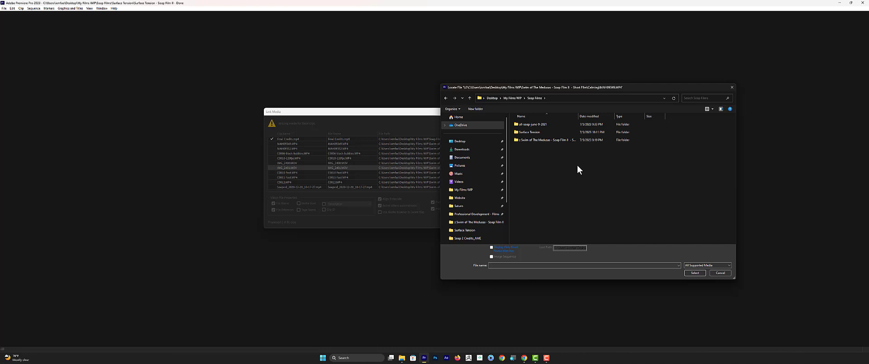
{"action": "key", "text": "Escape"}
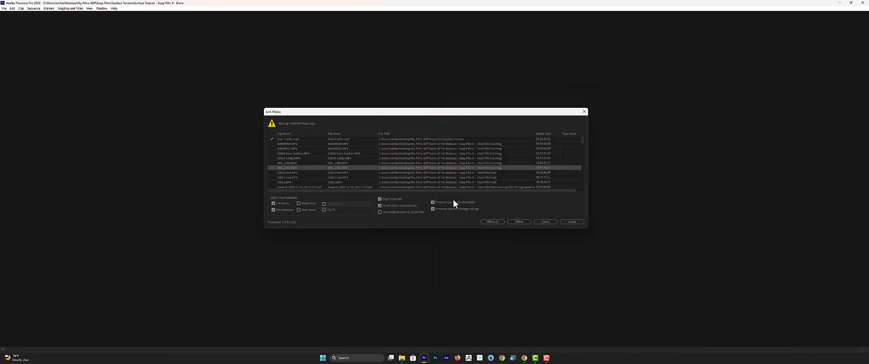
Toggle Relink others automatically in Link Media and compare the missing clips' paths with the Soap Films folder in File Explorer.
{"action": "left_click", "coordinate": [380, 207]}
{"action": "left_click", "coordinate": [381, 206]}
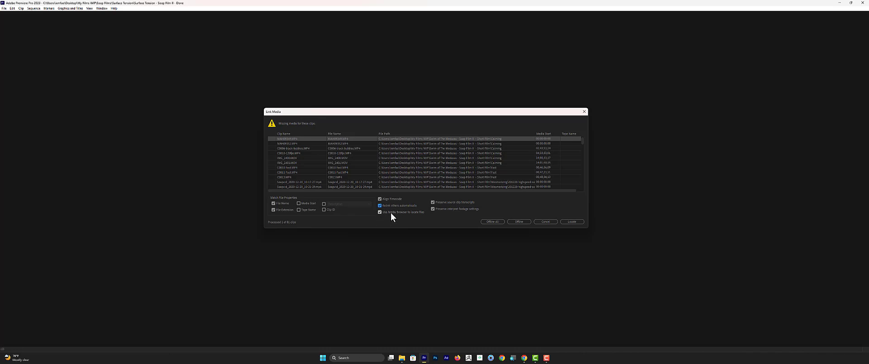
{"action": "key", "text": "alt+Tab"}
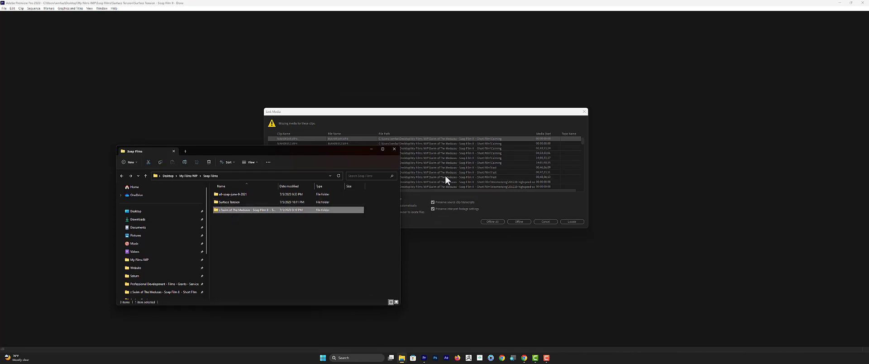
{"action": "left_click", "coordinate": [457, 120]}
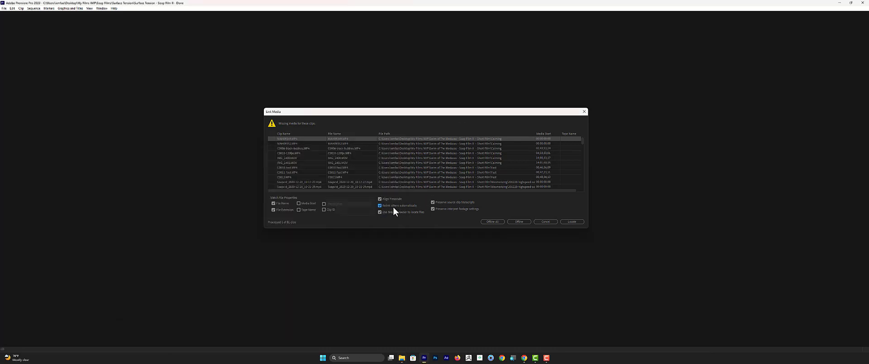
{"action": "key", "text": "alt+Tab"}
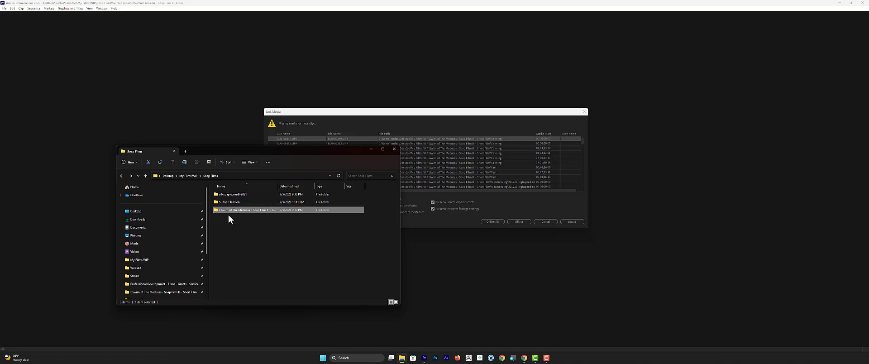
{"action": "left_click", "coordinate": [459, 124]}
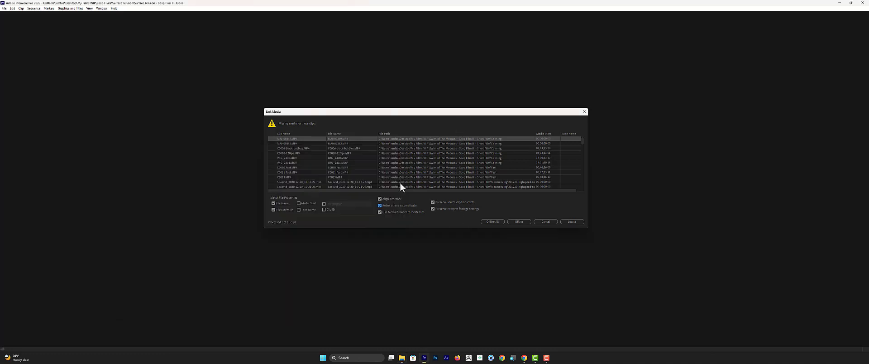
{"action": "left_click", "coordinate": [379, 206]}
Switch to File Explorer and rename the z-prefixed Medusas folder in Soap Films as "Swim of The Medusas - Soap Film II - Short Film".
{"action": "key", "text": "alt+Tab"}
{"action": "left_click", "coordinate": [227, 222]}
{"action": "left_click", "coordinate": [226, 211]}
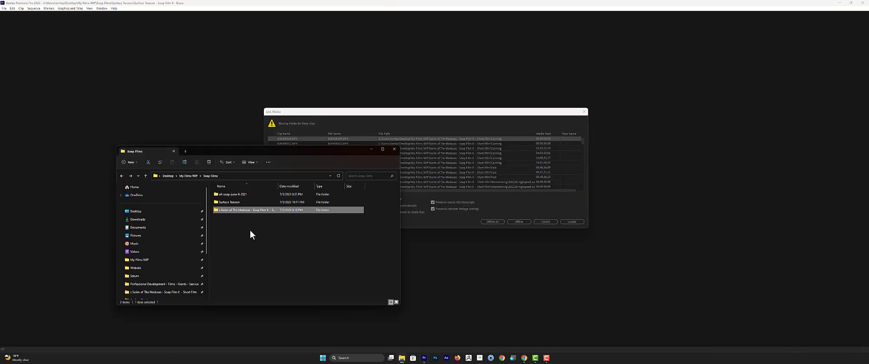
{"action": "key", "text": "F2"}
{"action": "key", "text": "Home"}
{"action": "key", "text": "Delete"}
{"action": "key", "text": "Delete"}
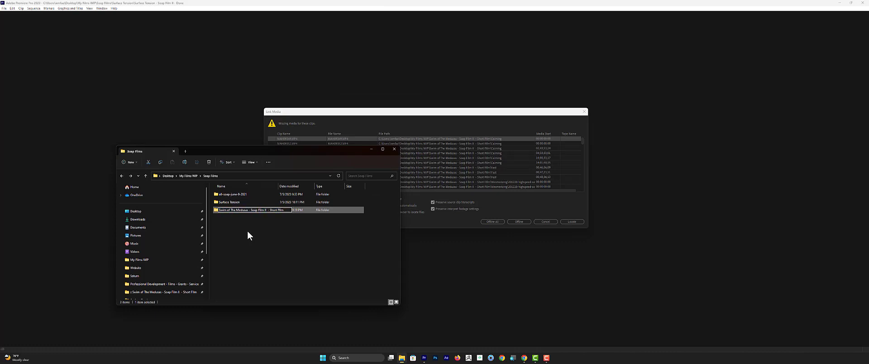
{"action": "key", "text": "Return"}
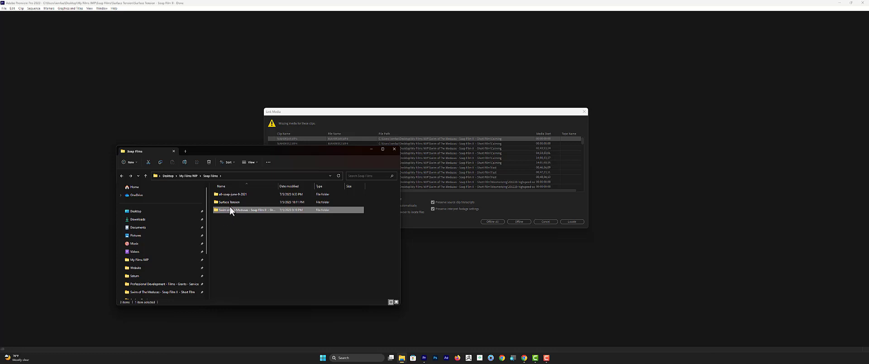
Move the File Explorer window aside, return to Premiere Pro's Link Media dialog, toggle Relink others automatically and confirm relinking the missing clips.
{"action": "left_click_drag", "start_coordinate": [324, 152], "coordinate": [239, 161]}
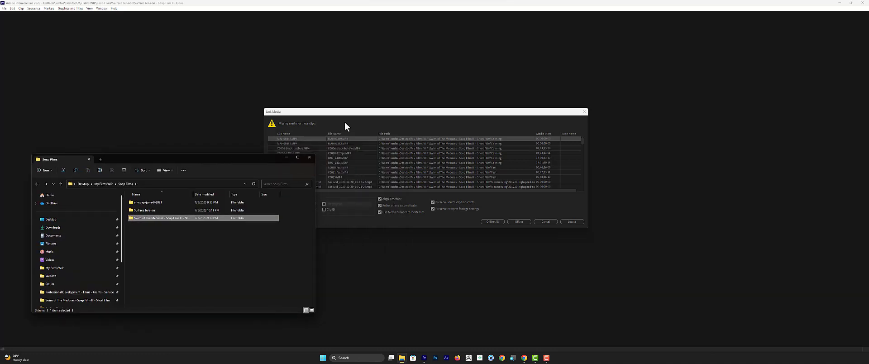
{"action": "left_click", "coordinate": [369, 118]}
{"action": "left_click", "coordinate": [380, 205]}
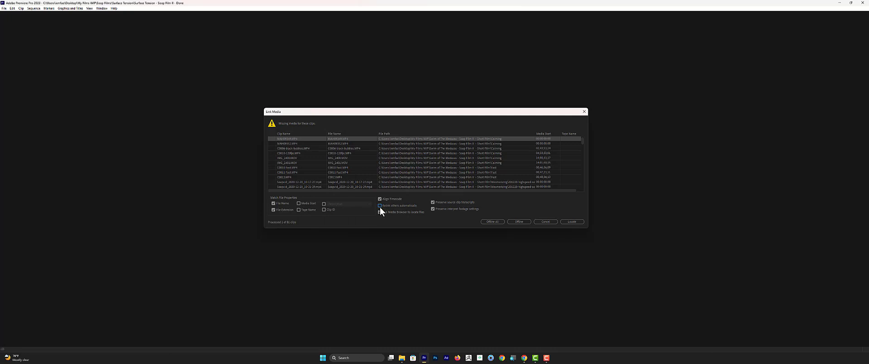
{"action": "key", "text": "Return"}
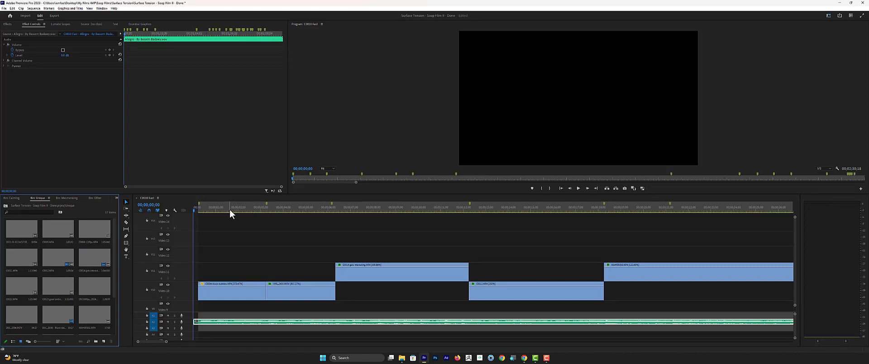
Scrub the playhead through the timeline to the last visible video clip to check the relinked footage.
{"action": "left_click", "coordinate": [244, 211]}
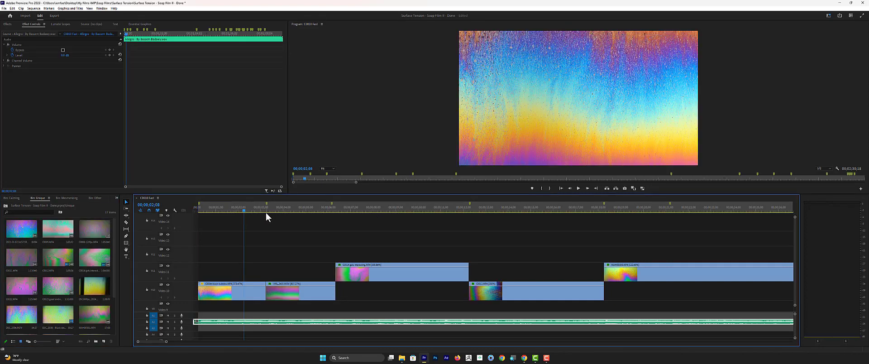
{"action": "left_click_drag", "start_coordinate": [265, 215], "coordinate": [610, 212]}
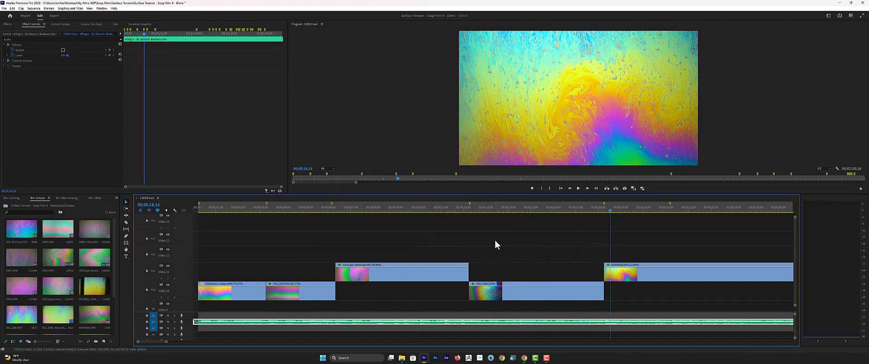